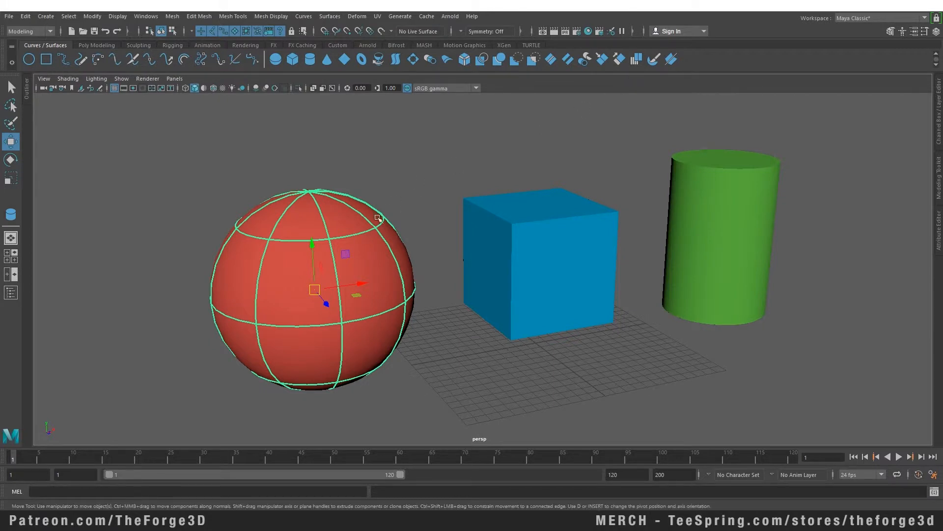
- Display the red sphere's control vertices and pull one near its upper side outward from the surface
left_click_drag(349, 288, 316, 304, "alt")
middle_click_drag(172, 338, 395, 278, "alt")
right_click_drag(395, 278, 464, 262, "alt")
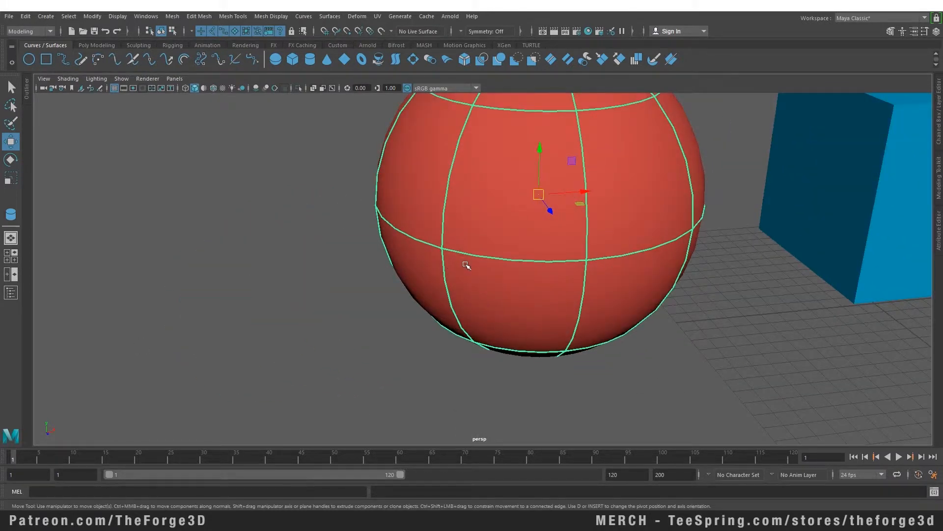
right_click_drag(468, 265, 370, 241, "alt")
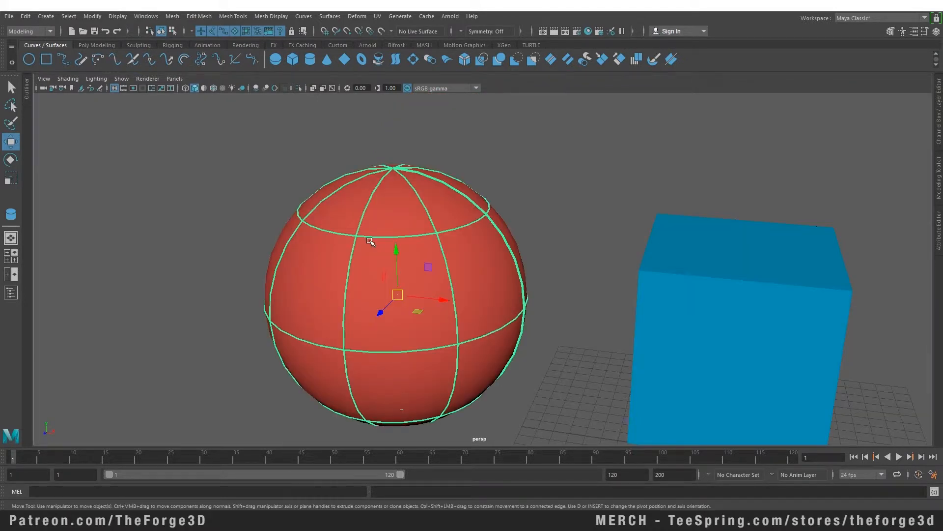
right_click(370, 241)
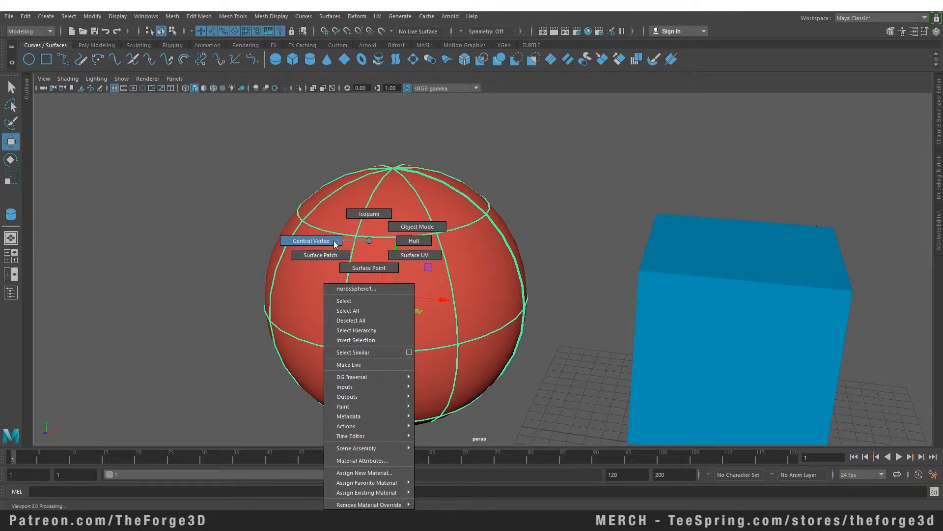
right_click_drag(370, 240, 336, 243)
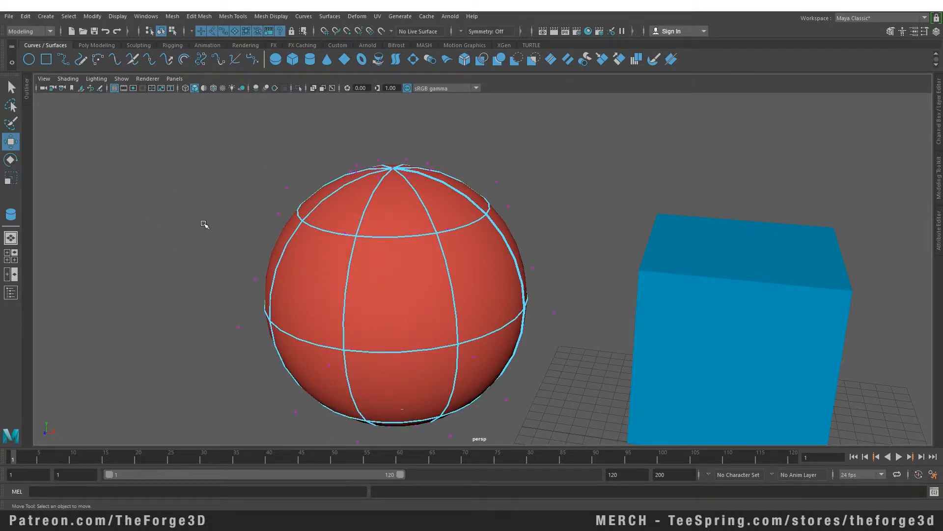
left_click_drag(205, 224, 279, 204, "alt")
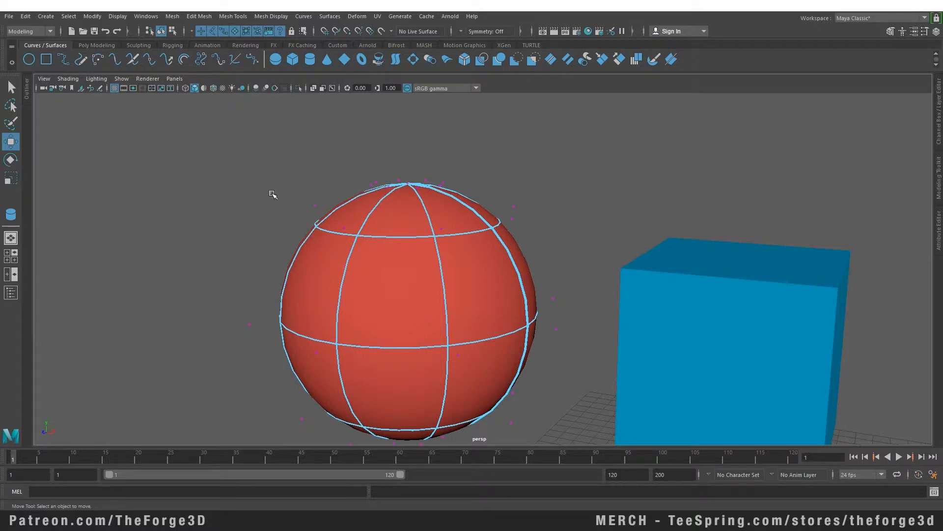
mouse_move(270, 193)
left_mouse_down()
mouse_move(321, 227)
mouse_move(270, 175)
mouse_move(200, 242)
mouse_move(297, 229)
mouse_move(219, 177)
mouse_move(270, 218)
mouse_move(260, 188)
left_mouse_up()
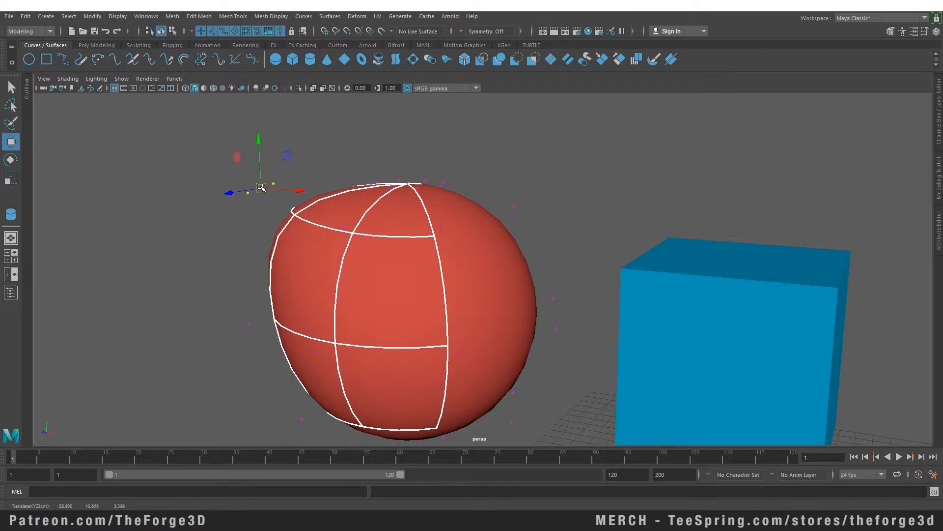
- Undo the control vertex move on the red sphere
key("ctrl+z")
key("ctrl+z")
key("ctrl+z")
key("ctrl+z")
- Display the red sphere's hull and examine the control cage around it from several angles
right_click_drag(363, 250, 403, 251)
scroll(310, 204, "down", 5)
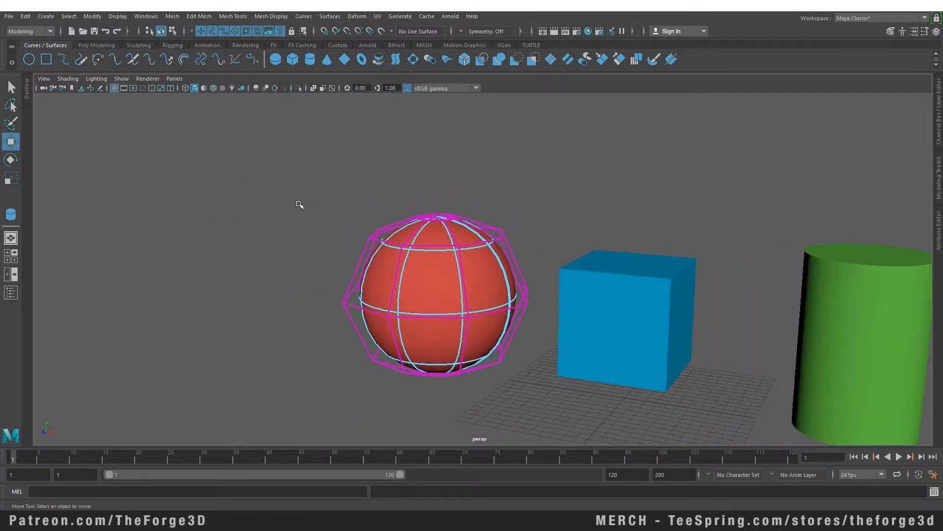
left_click_drag(413, 311, 400, 311, "alt")
scroll(373, 302, "up", 6)
middle_click_drag(339, 315, 432, 275, "alt")
left_click_drag(432, 275, 372, 189, "alt")
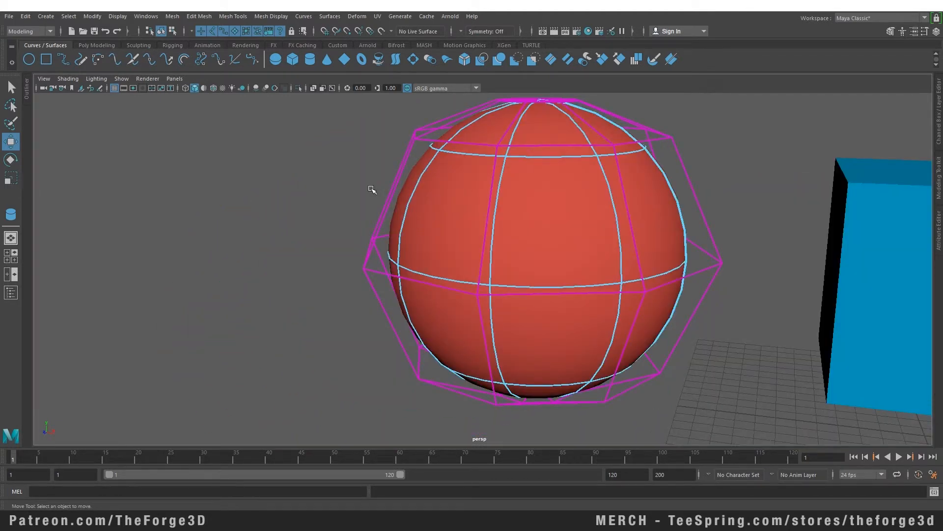
left_click_drag(372, 189, 615, 288, "alt")
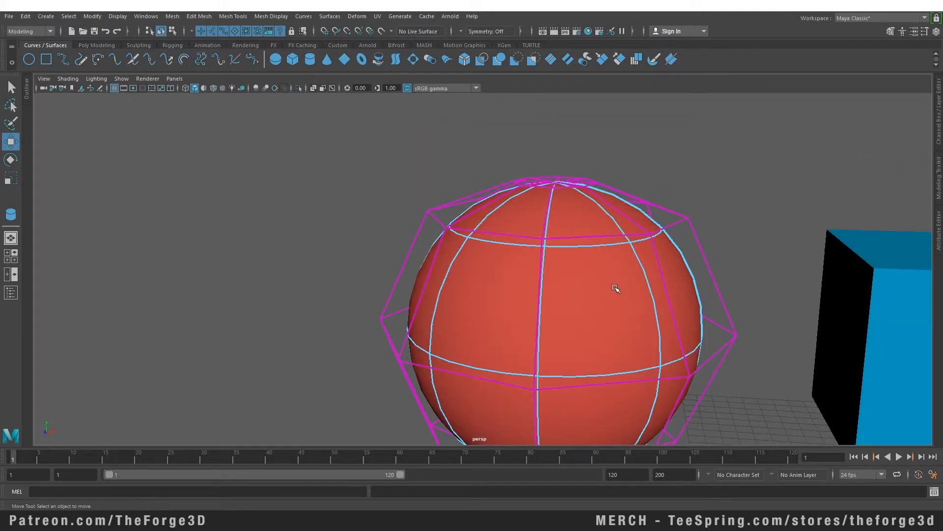
- Select the blue cube's front surface and examine how the cube is built from separate surfaces
right_click_drag(616, 288, 562, 246, "alt")
middle_click_drag(562, 246, 324, 231, "alt")
left_click(442, 275)
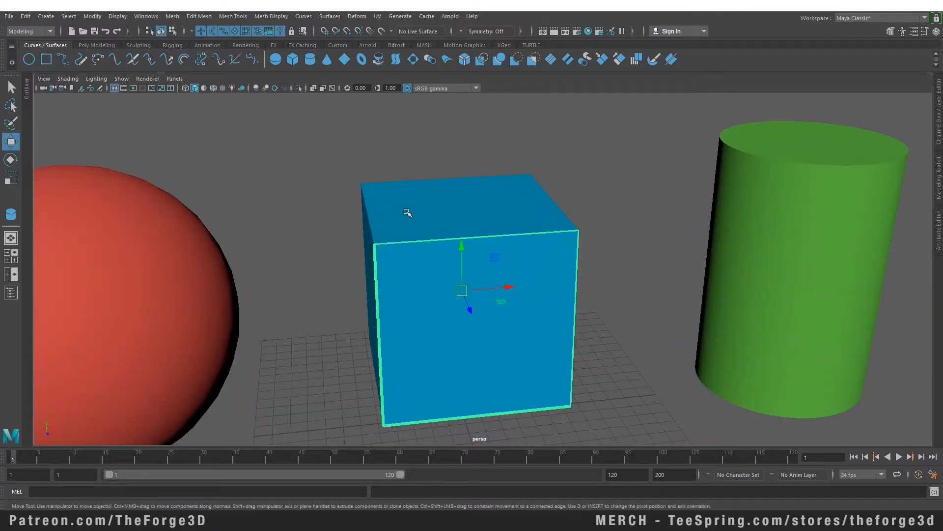
left_click_drag(407, 212, 563, 271, "alt")
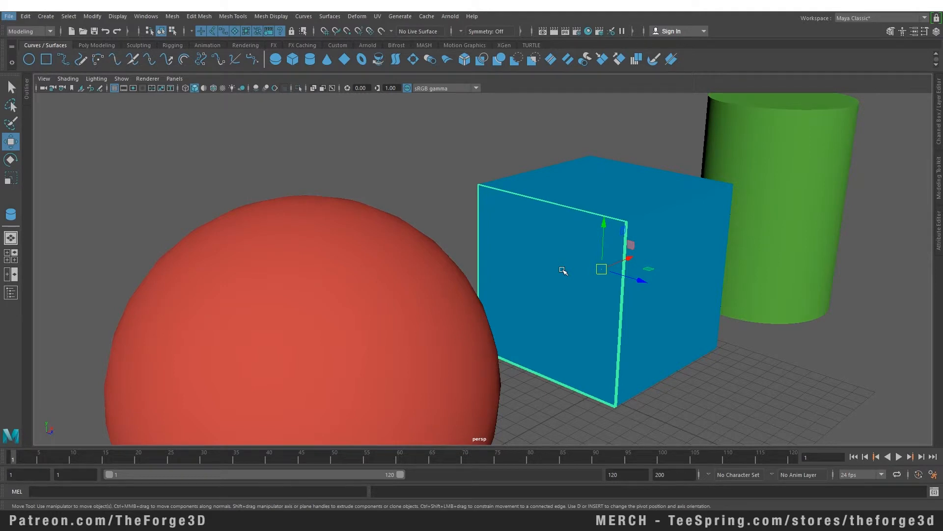
left_click_drag(563, 270, 391, 242, "alt")
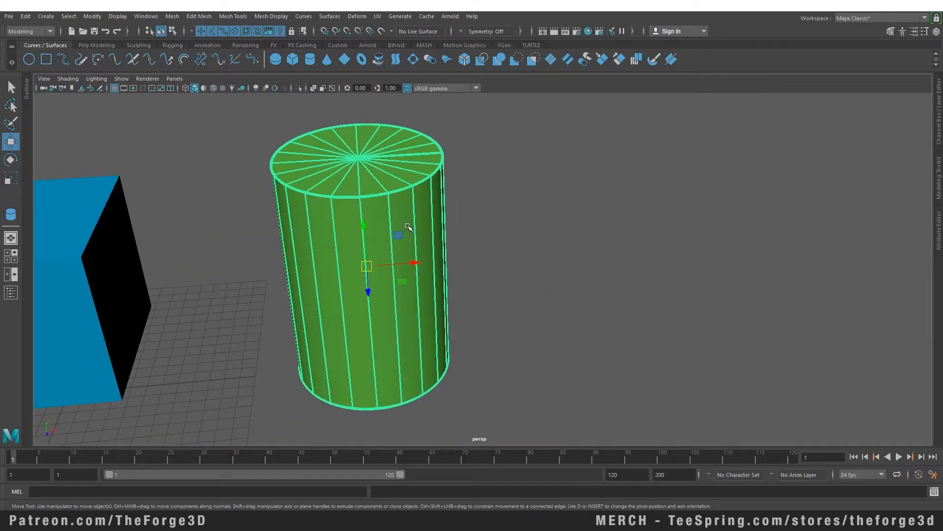
- Expand the green cylinder's makeNurbCylinder1 inputs and set its Start Sweep to 76.776
left_click(937, 129)
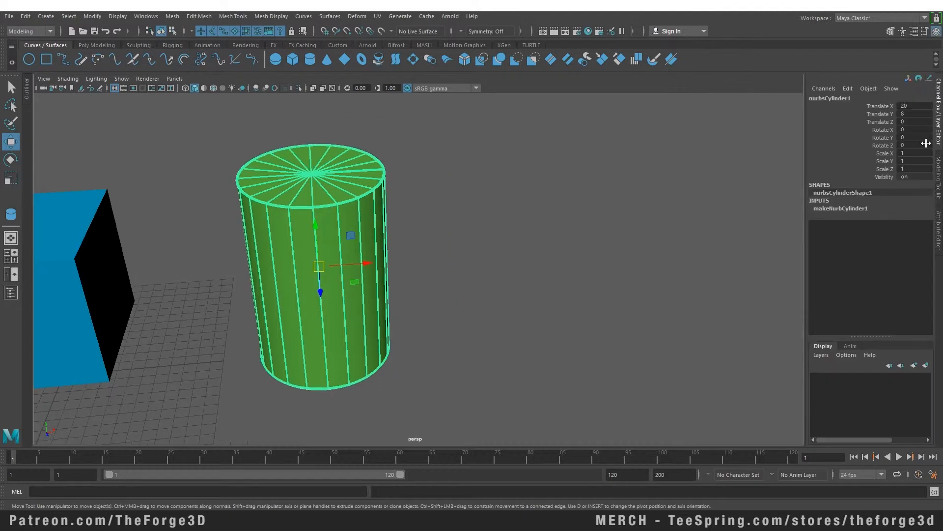
double_click(838, 207)
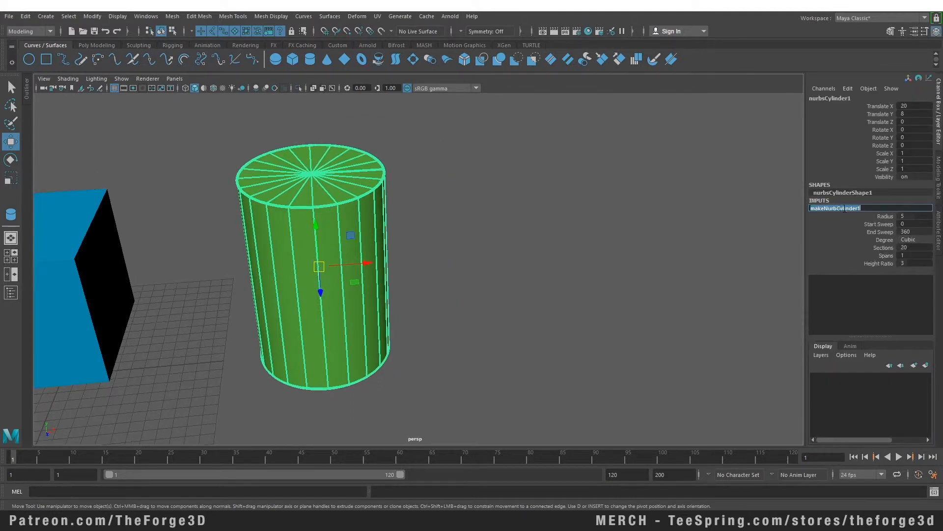
left_click(850, 240)
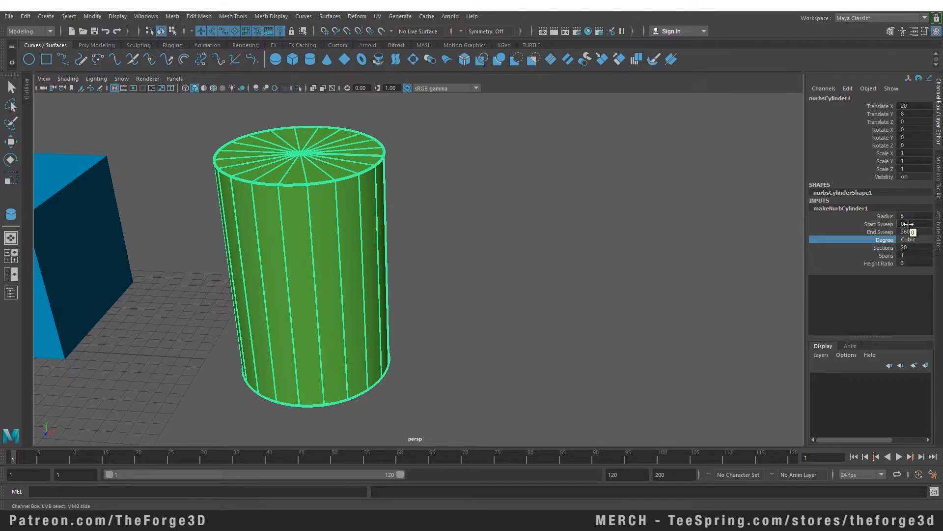
double_click(908, 224)
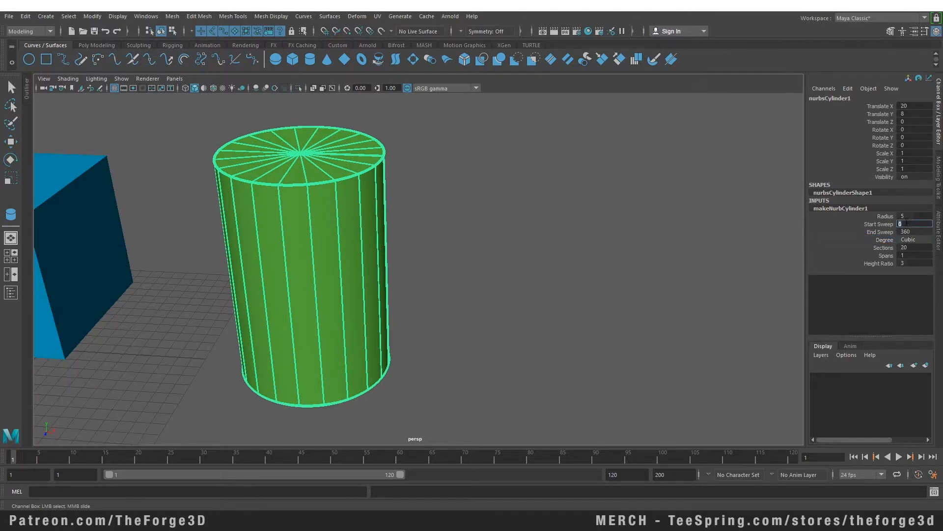
left_click(880, 224)
middle_click_drag(472, 257, 498, 250)
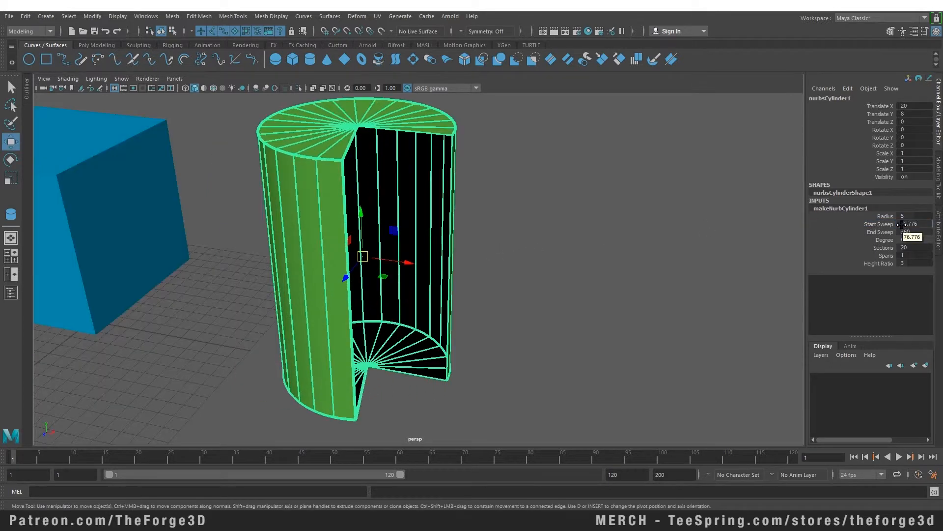
- Examine the cut-open cylinder's interior, caps and side wall from several angles
scroll(422, 310, "up", 3)
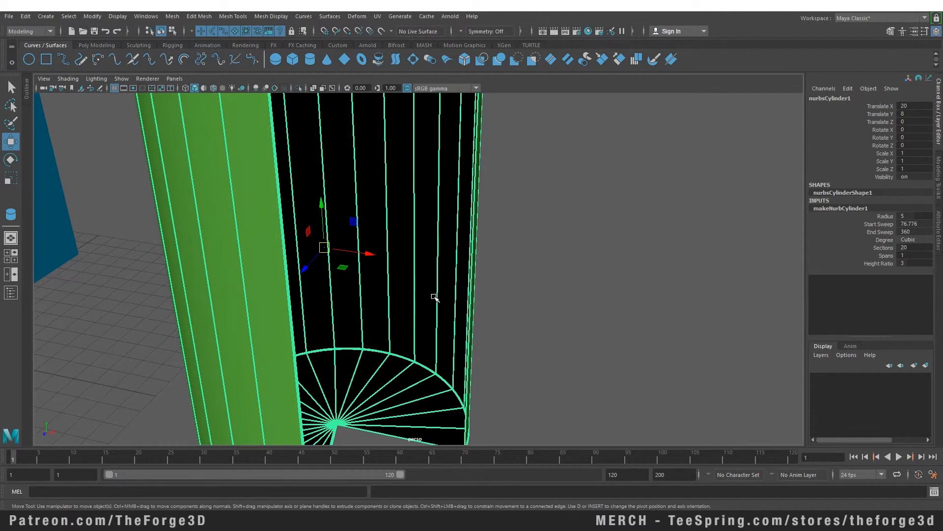
scroll(434, 297, "down", 3)
scroll(477, 266, "down", 3)
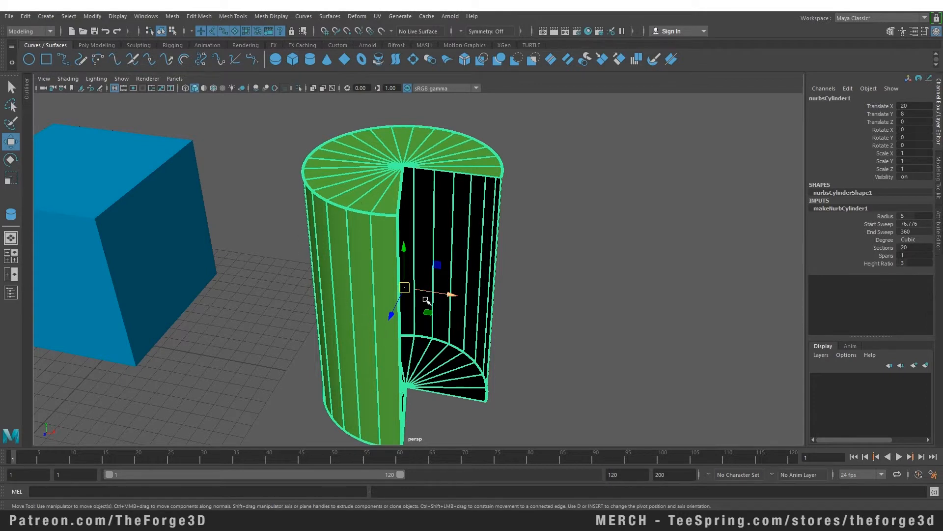
scroll(337, 199, "up", 2)
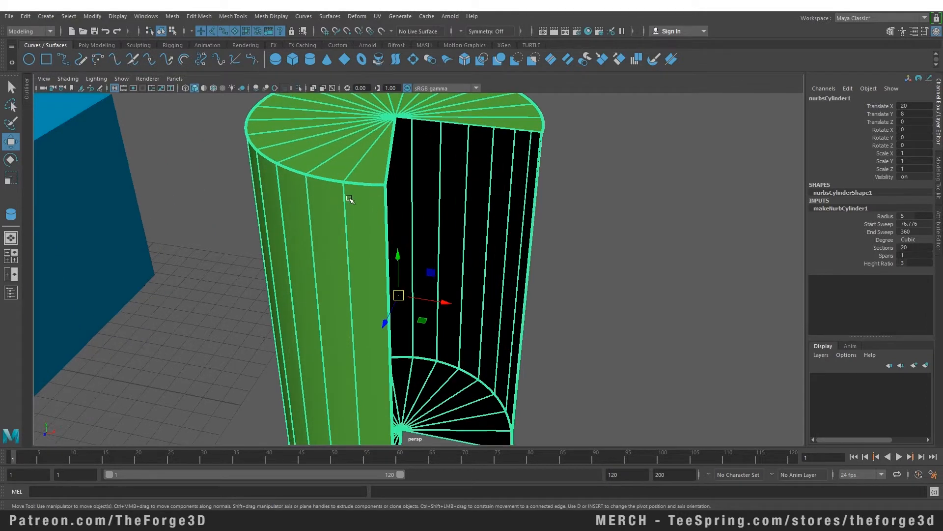
left_click_drag(271, 132, 307, 196, "alt")
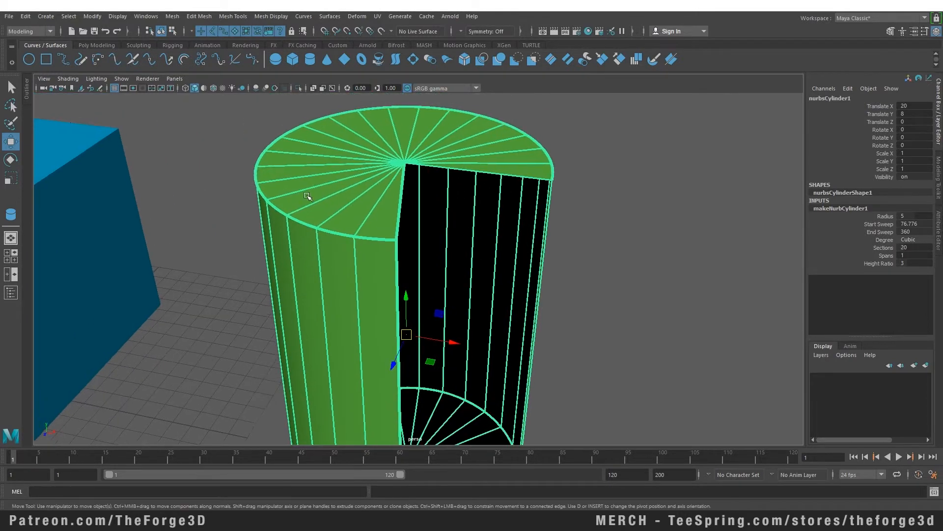
left_click_drag(425, 253, 430, 166, "alt")
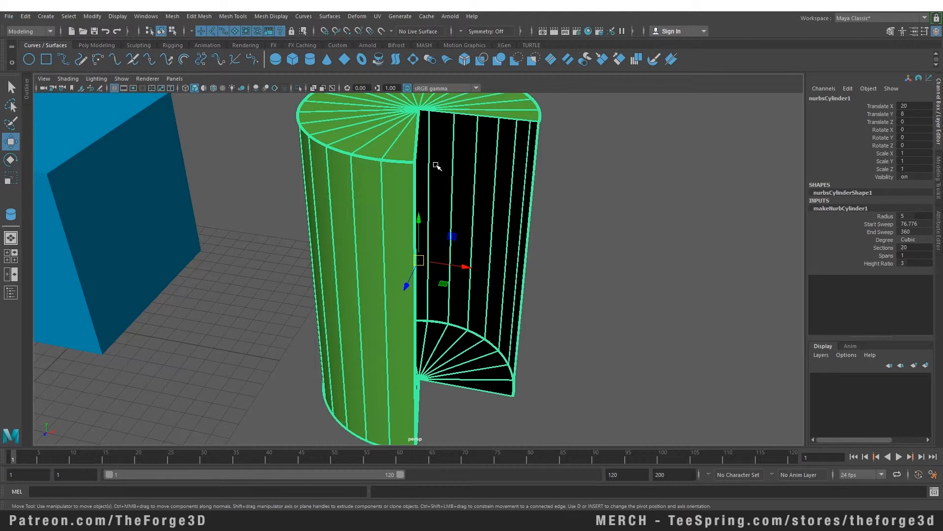
left_click_drag(438, 166, 384, 211, "alt")
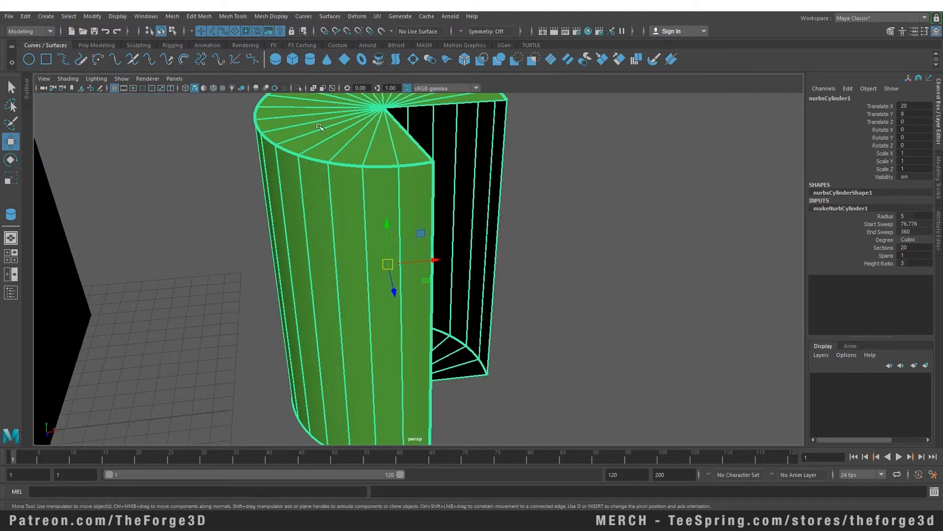
left_click_drag(372, 337, 323, 367, "alt")
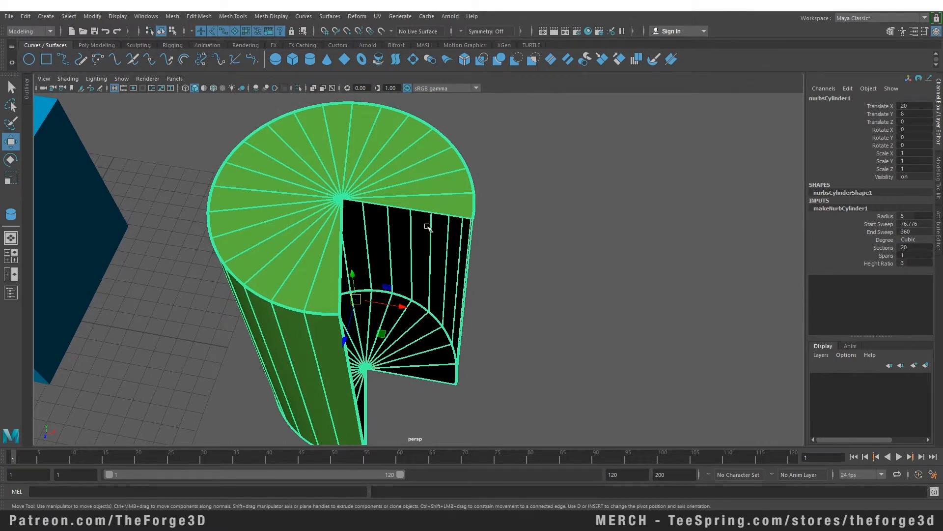
left_click_drag(429, 227, 437, 152, "alt")
middle_click_drag(437, 152, 417, 306, "alt")
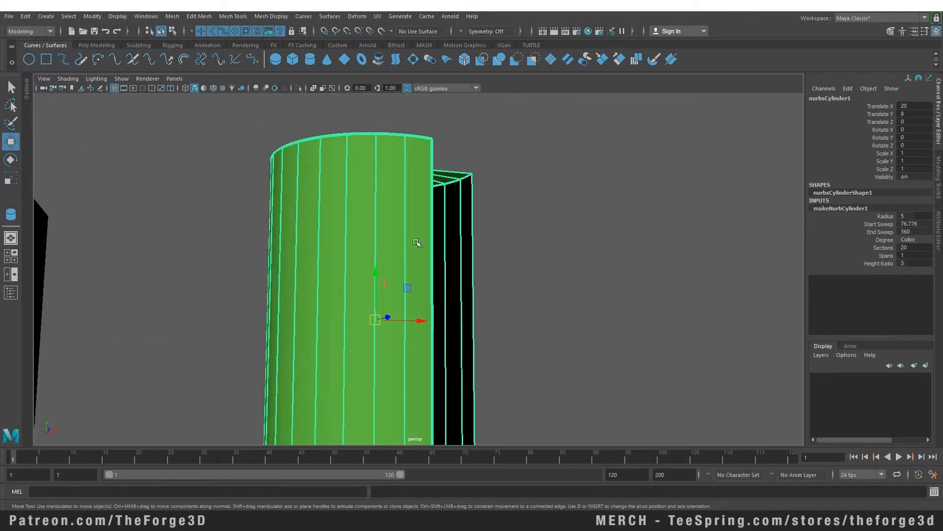
left_click_drag(418, 243, 334, 265, "alt")
- Select the red sphere and set the Start Sweep of its makeNurbSphere1 input to 156.115
middle_click_drag(334, 265, 516, 334, "alt")
right_click_drag(516, 335, 369, 309, "alt")
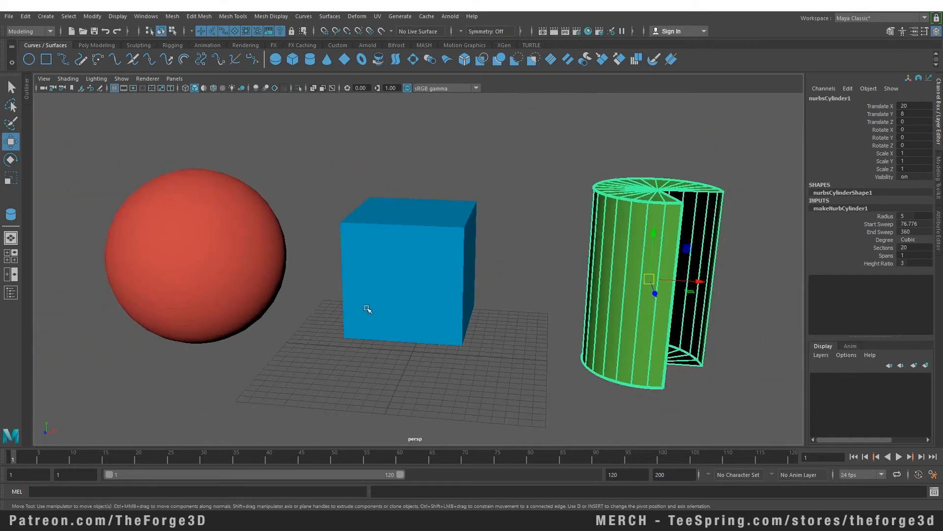
left_click(236, 276)
middle_click_drag(314, 290, 545, 296, "alt")
left_click_drag(546, 297, 550, 275, "alt")
left_click(879, 224)
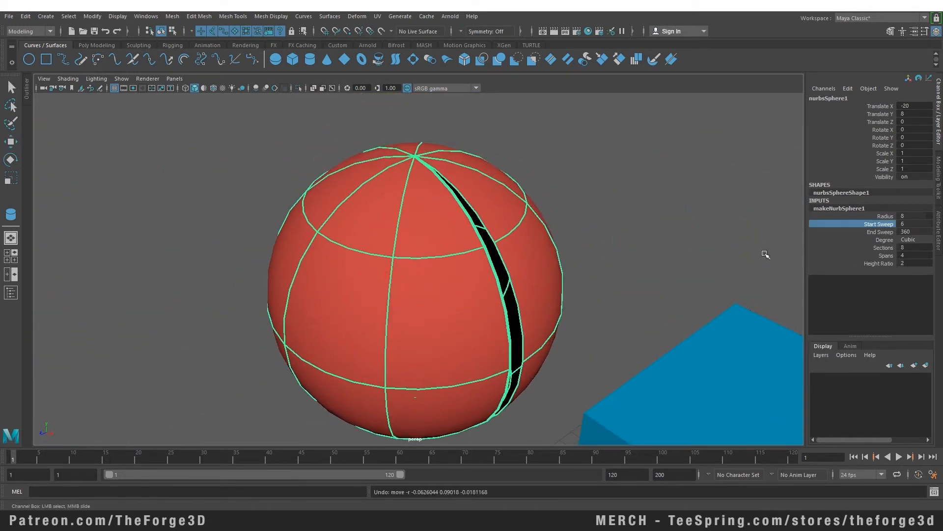
mouse_move(764, 255)
middle_mouse_down()
mouse_move(742, 268)
mouse_move(748, 278)
mouse_move(715, 268)
mouse_move(747, 268)
mouse_move(767, 252)
middle_mouse_up()
left_click_drag(615, 219, 544, 150, "alt")
scroll(544, 149, "down", 3)
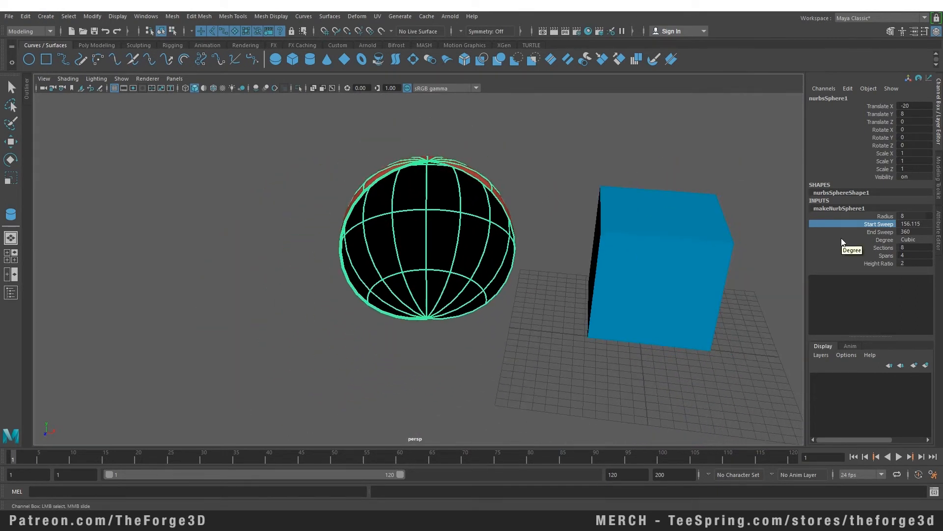